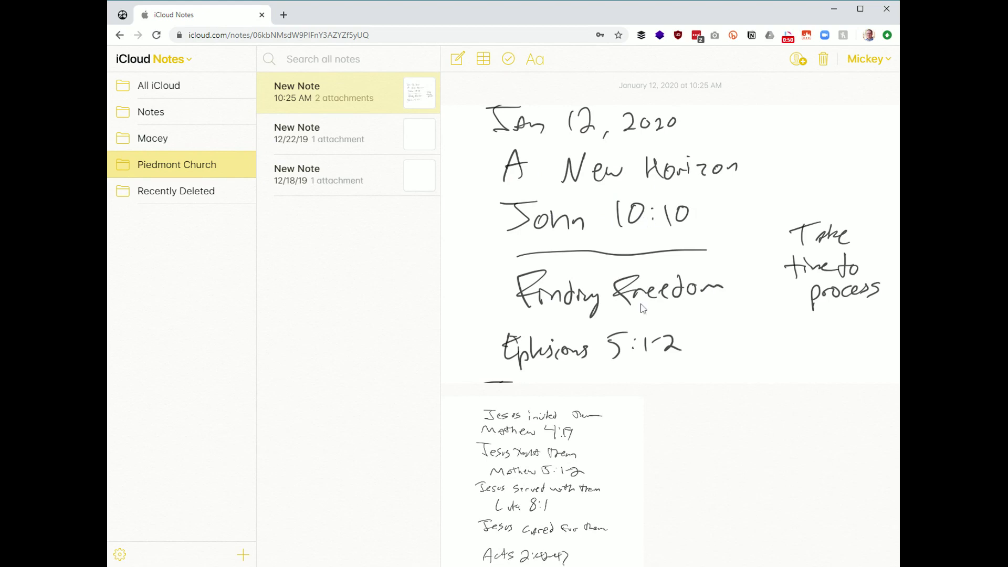
Step: Switch to the Roam Research January 12th, 2020 daily note showing 'Notes from [[Piedmont Church]]'
scroll(685, 334, down, 3)
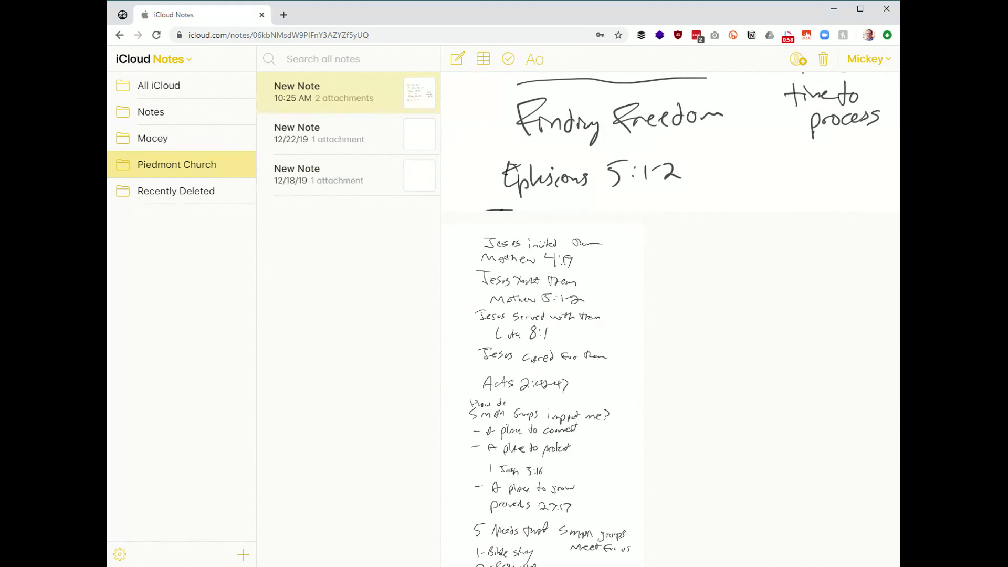
scroll(590, 299, down, 3)
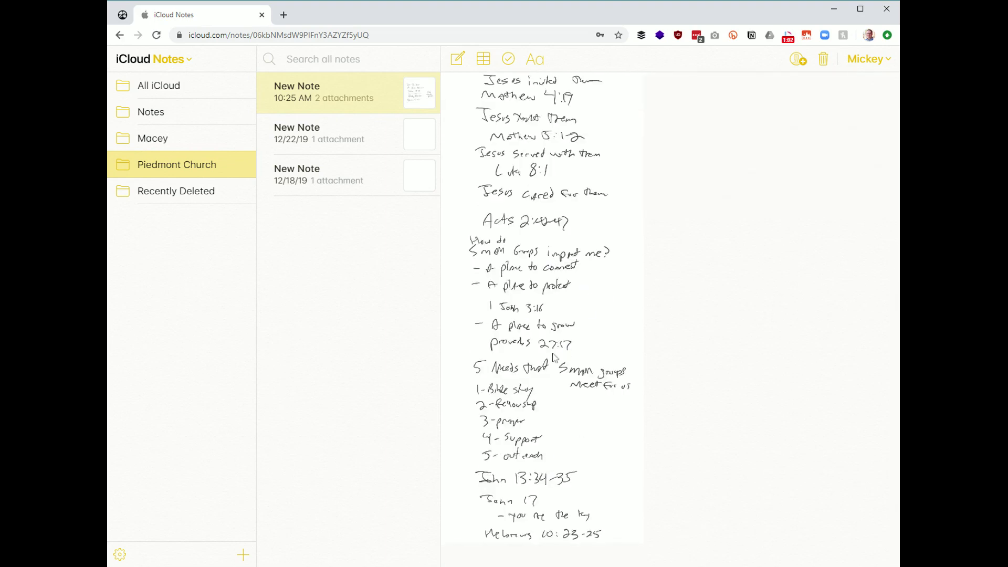
scroll(560, 223, up, 5)
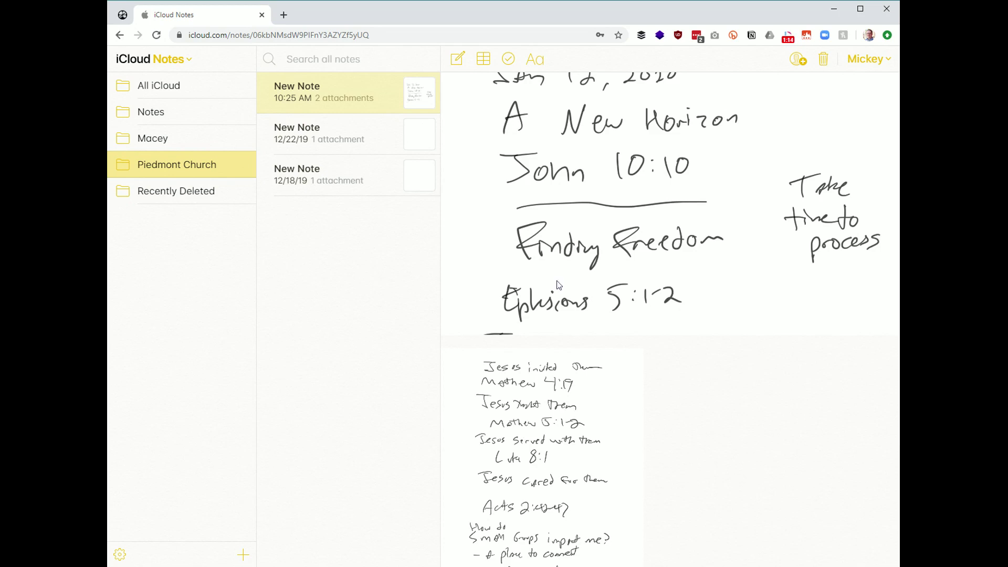
click(122, 16)
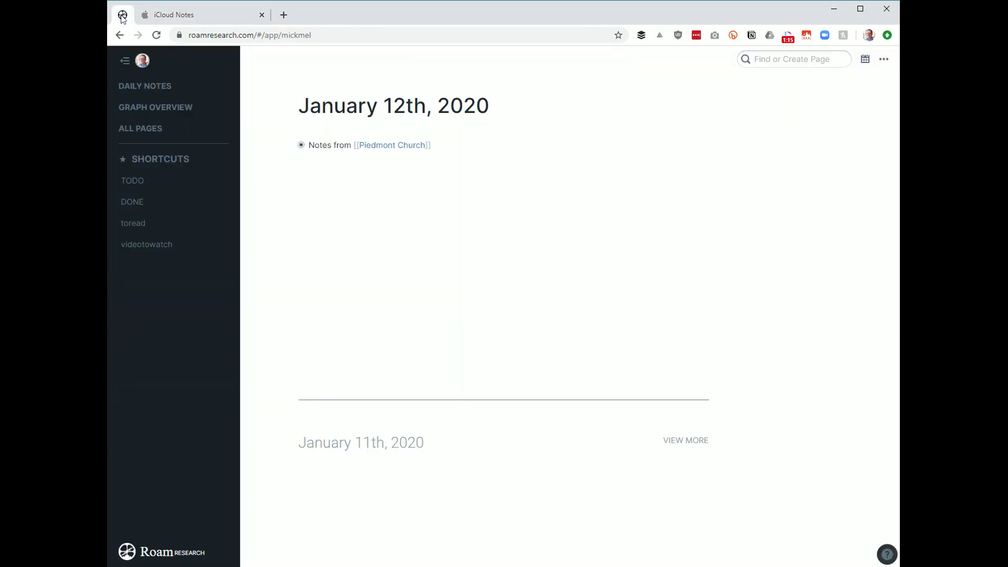
Step: Visit the Piedmont Church page, the January 12th, 2020 page, and the graph overview of all pages
click(392, 148)
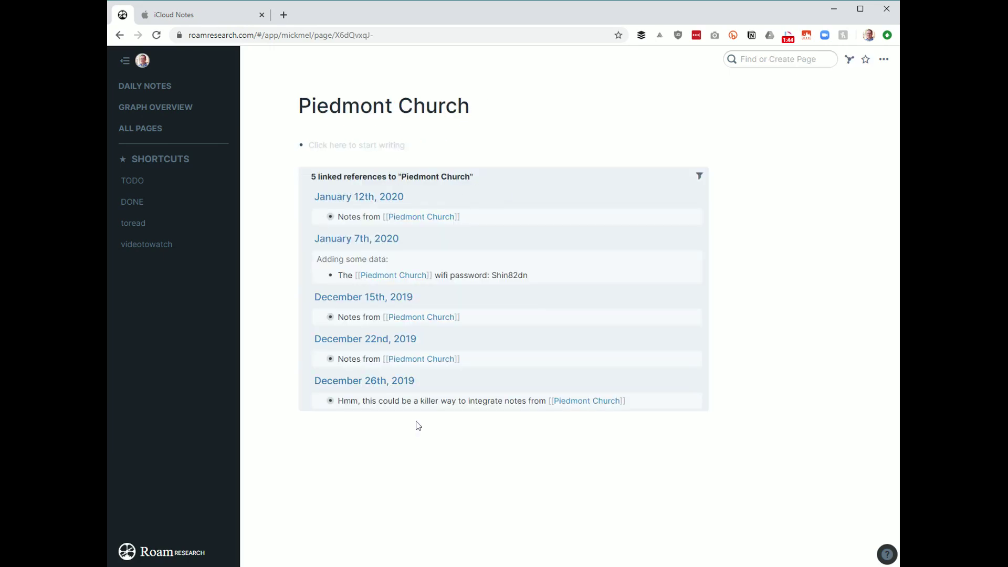
click(376, 201)
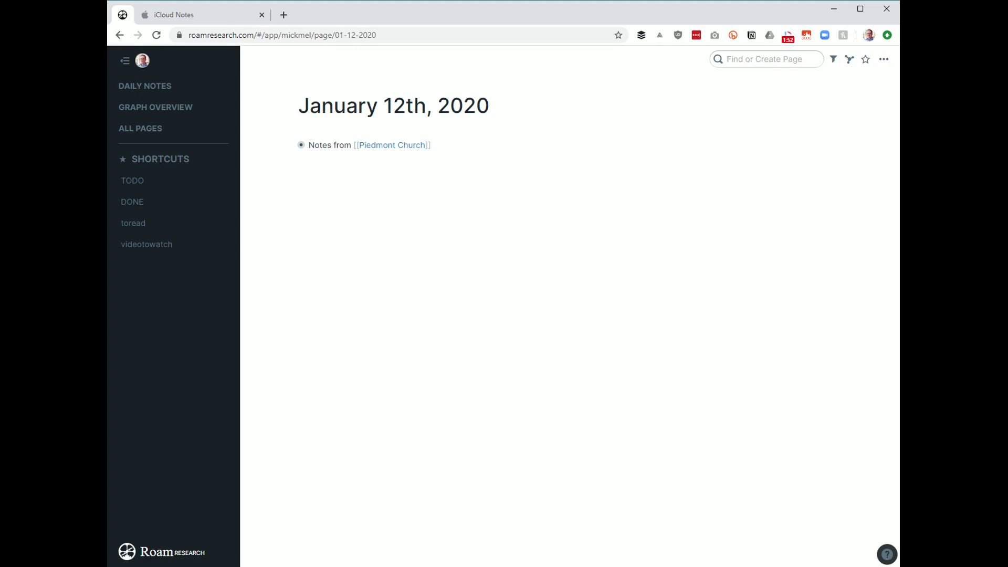
click(157, 108)
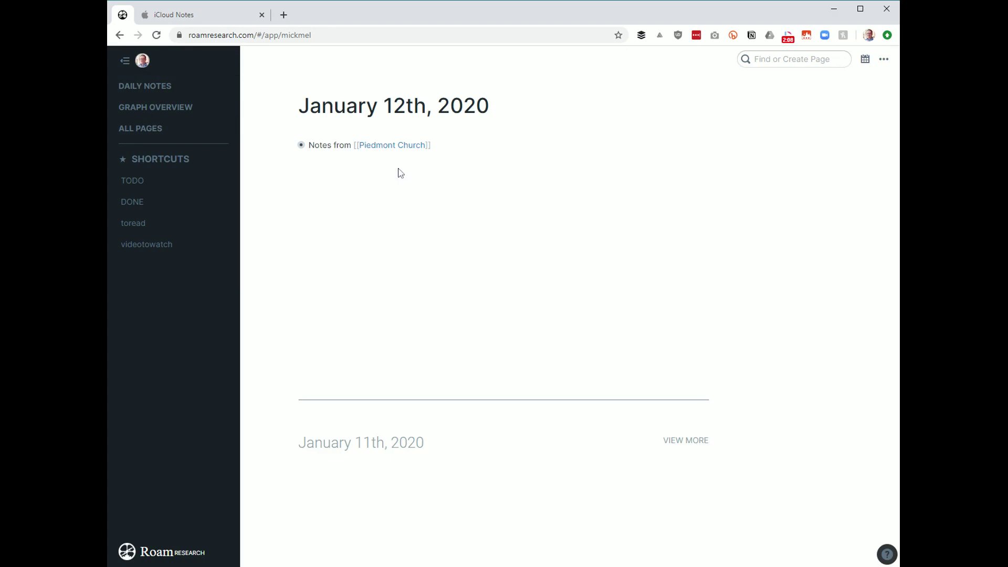
click(292, 145)
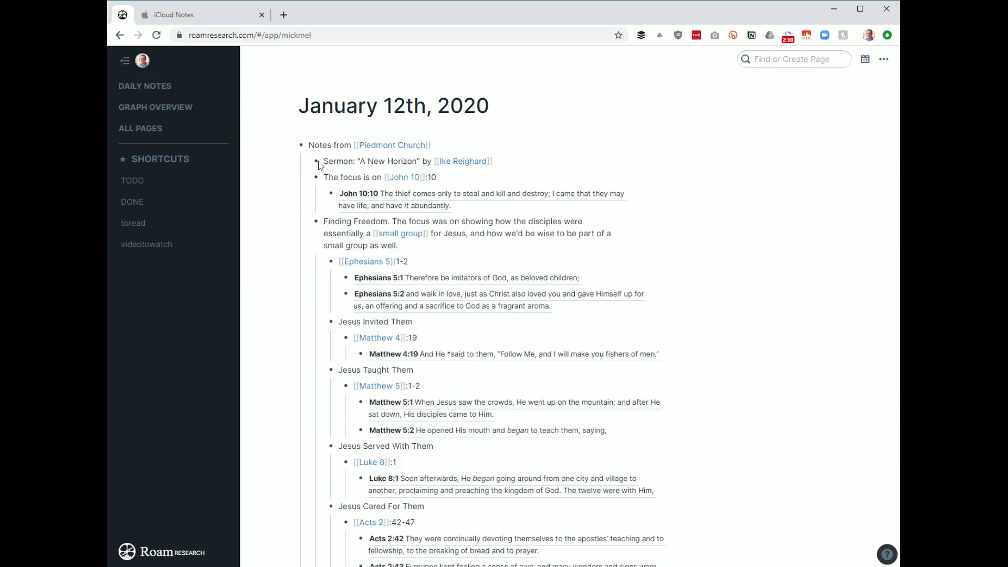
click(177, 18)
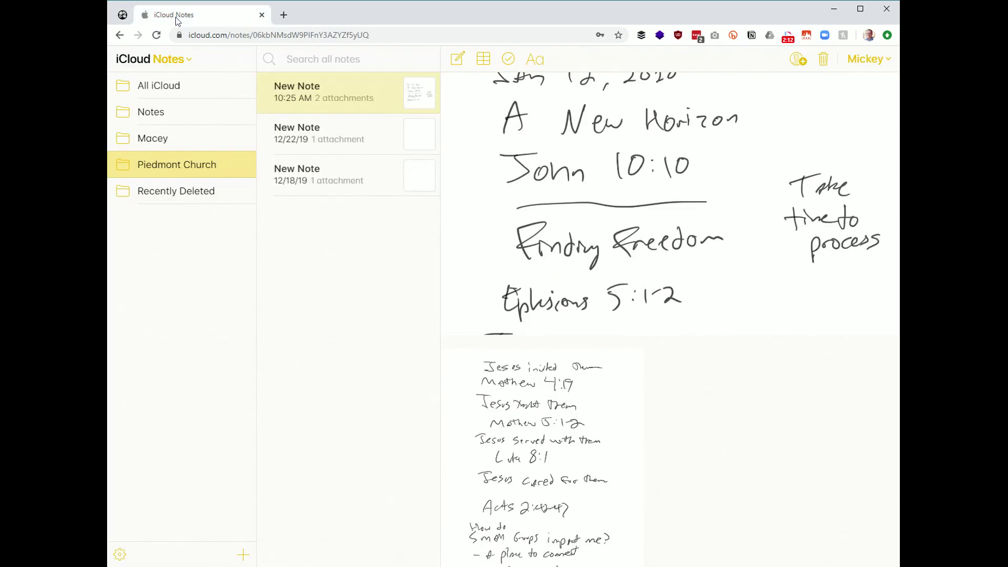
click(122, 15)
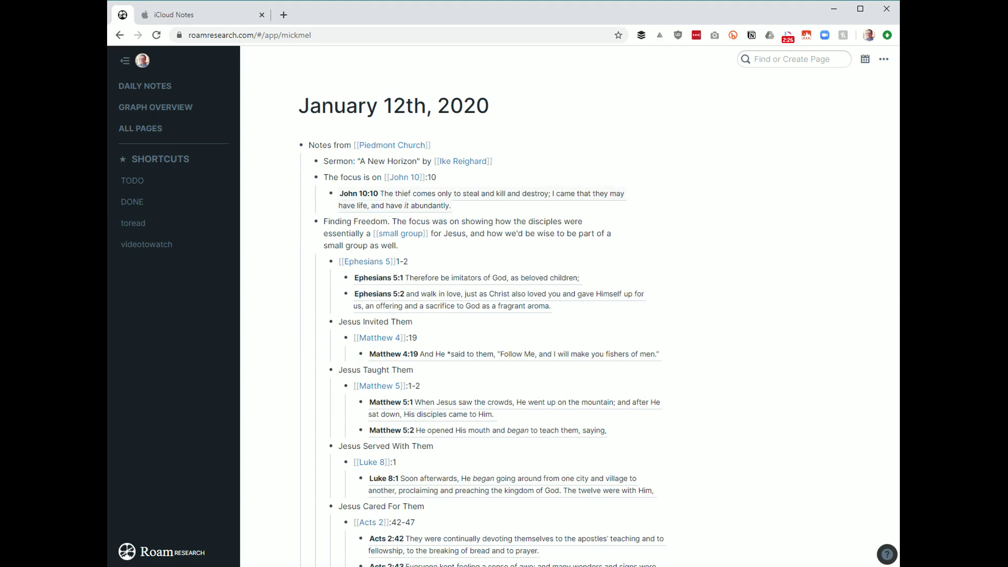
click(405, 177)
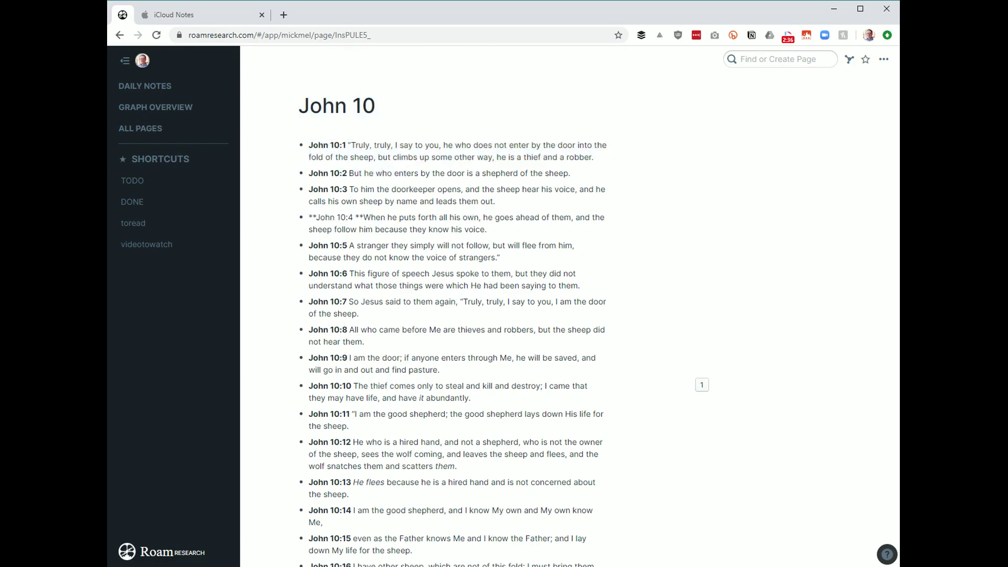
scroll(452, 325, down, 5)
scroll(451, 325, up, 5)
click(160, 86)
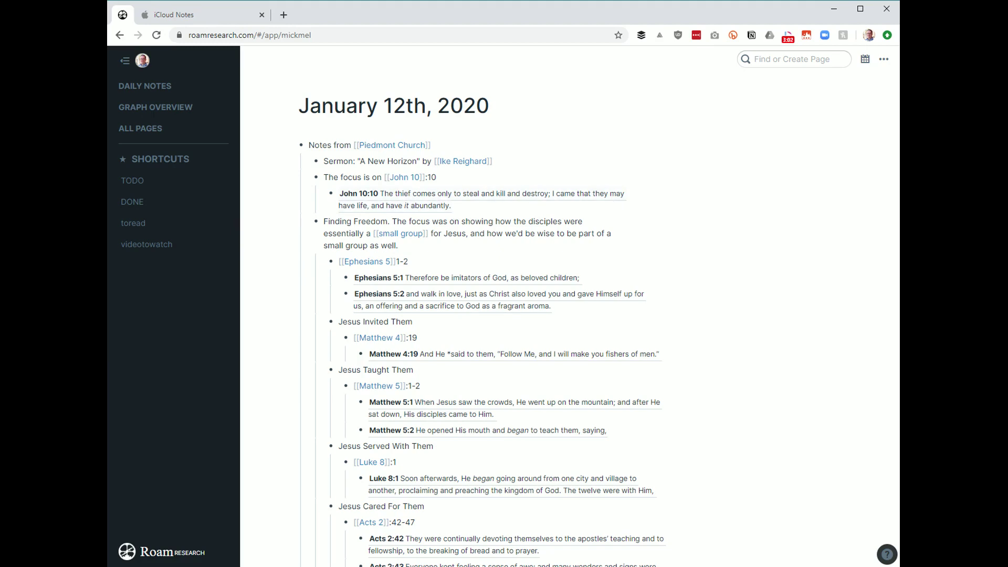
Step: Add a bullet under 'The focus is on [[John 10]]:10' holding a block reference to the John 10:10 verse
click(394, 193)
key(Return)
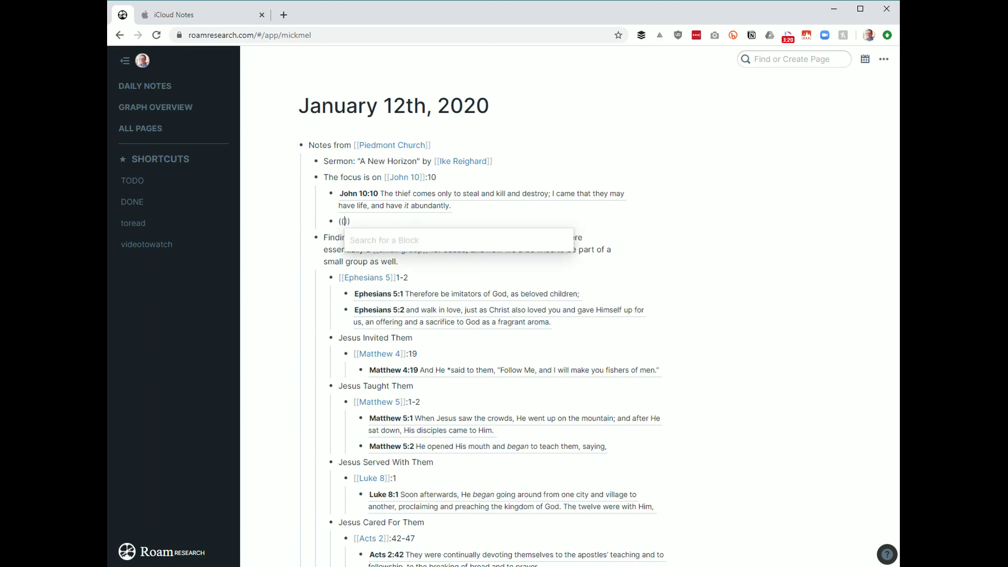
text(John 10:10)
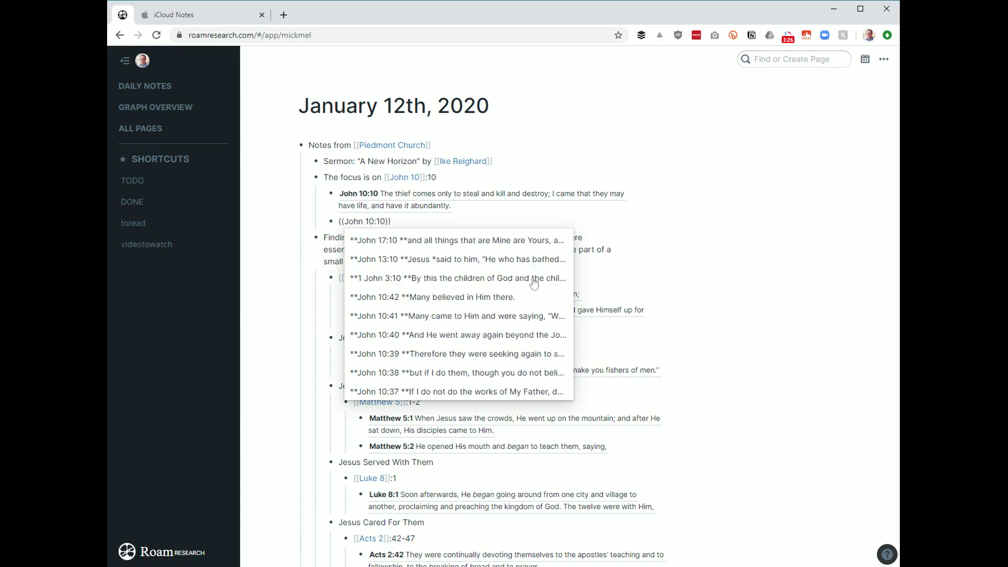
scroll(464, 326, down, 10)
scroll(465, 327, down, 2)
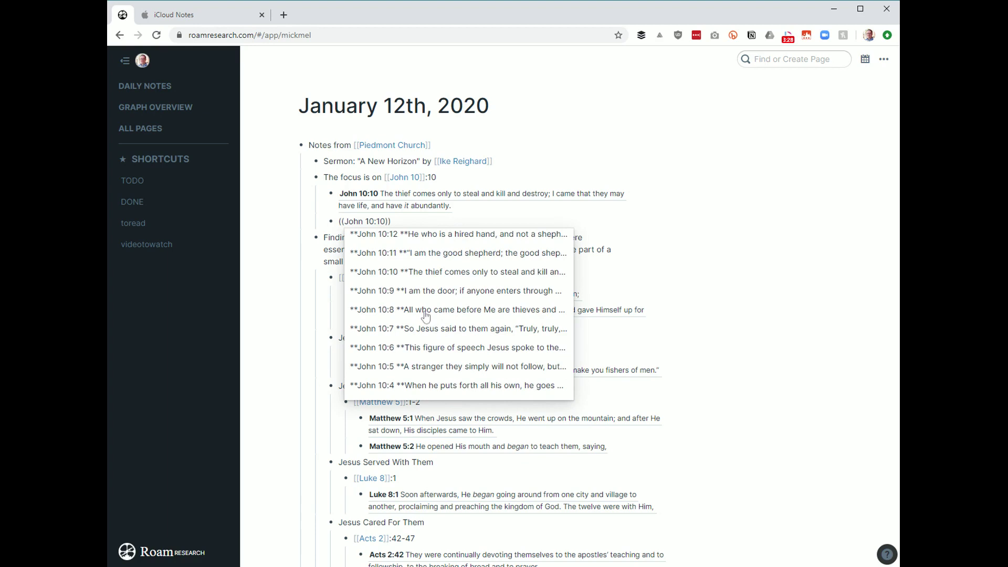
click(427, 275)
Step: Delete the duplicate John 10:10 reference so the verse renders in place beneath the line
key(Down)
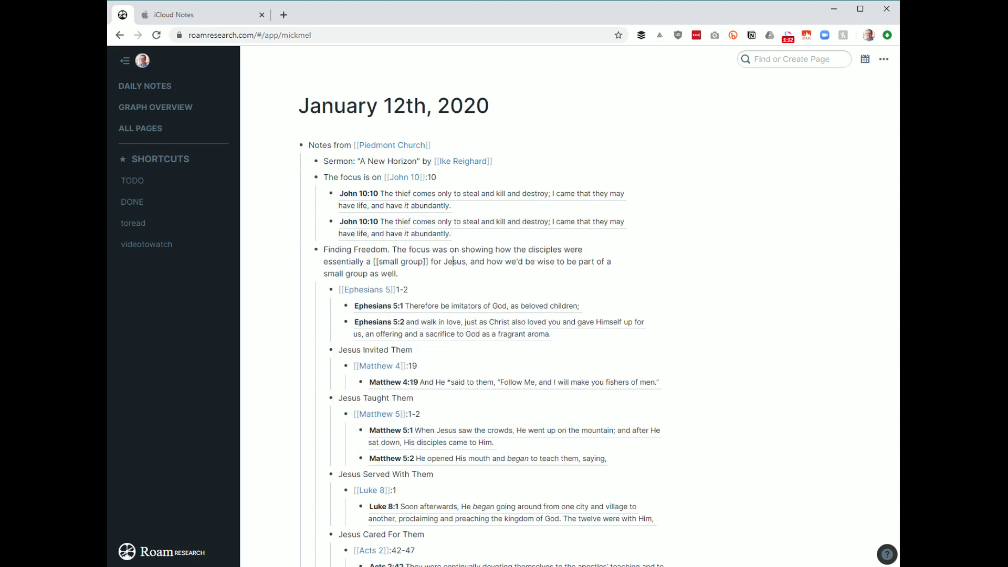
key(Up)
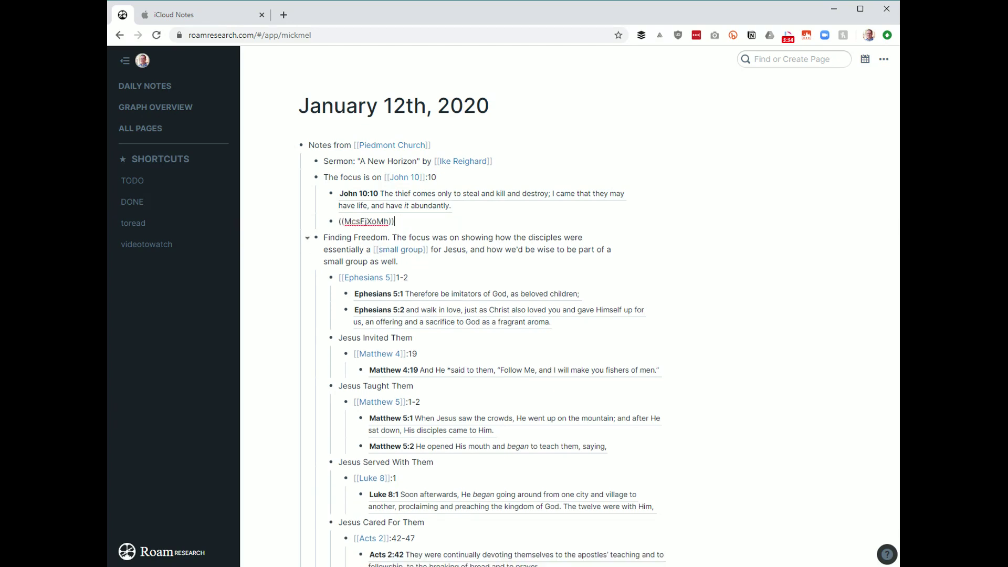
key(BackSpace)
key(BackSpace)
key(BackSpace)
key(BackSpace)
key(BackSpace)
key(BackSpace)
key(BackSpace)
key(BackSpace)
key(BackSpace)
key(BackSpace)
key(BackSpace)
key(BackSpace)
key(BackSpace)
key(Down)
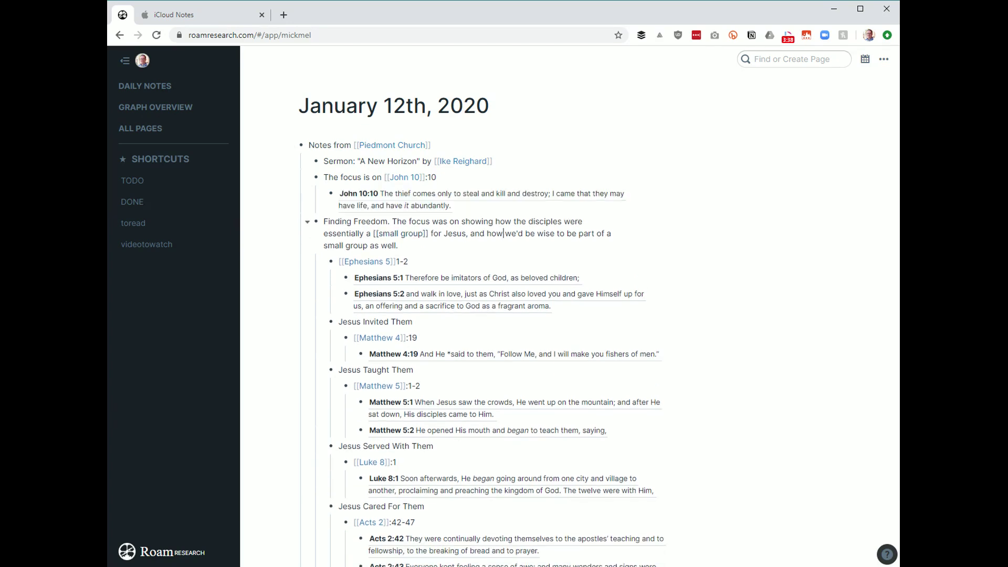
click(408, 180)
Step: View John 10:10's single mention and follow it to the January 12th, 2020 sermon note
scroll(685, 262, down, 5)
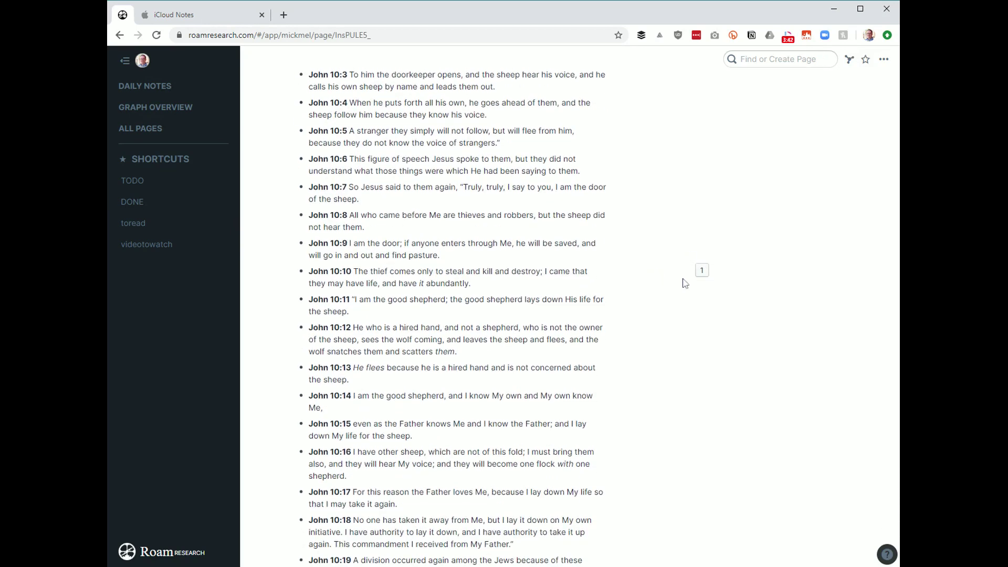
click(703, 271)
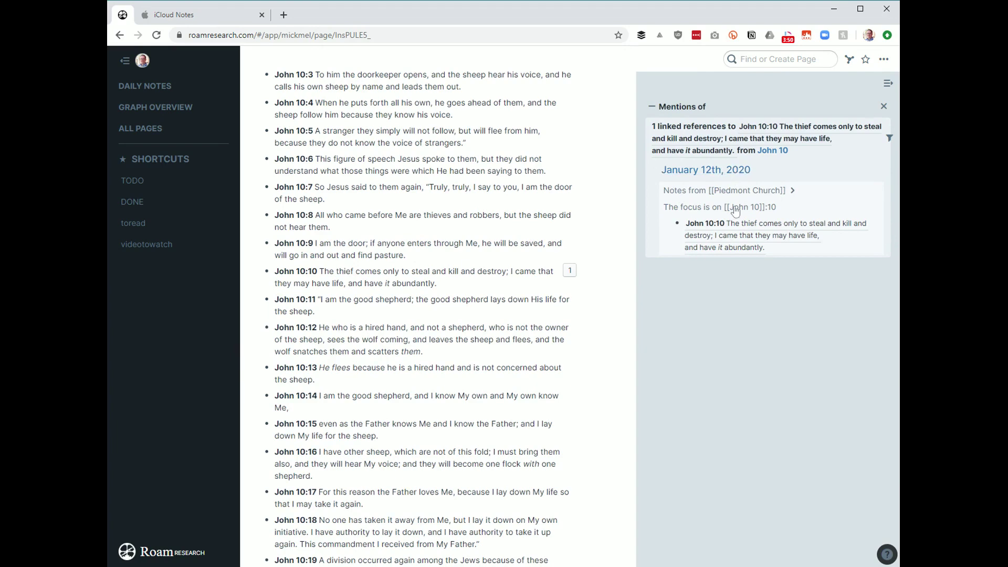
click(716, 171)
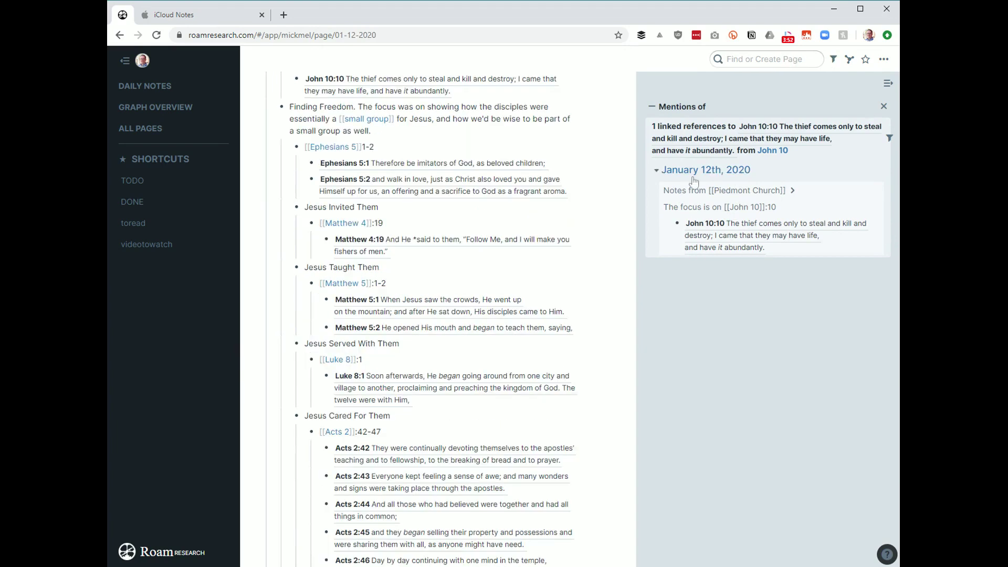
scroll(304, 284, down, 5)
scroll(421, 315, up, 3)
Step: Return to the John 10 chapter page and close the mentions sidebar
click(145, 85)
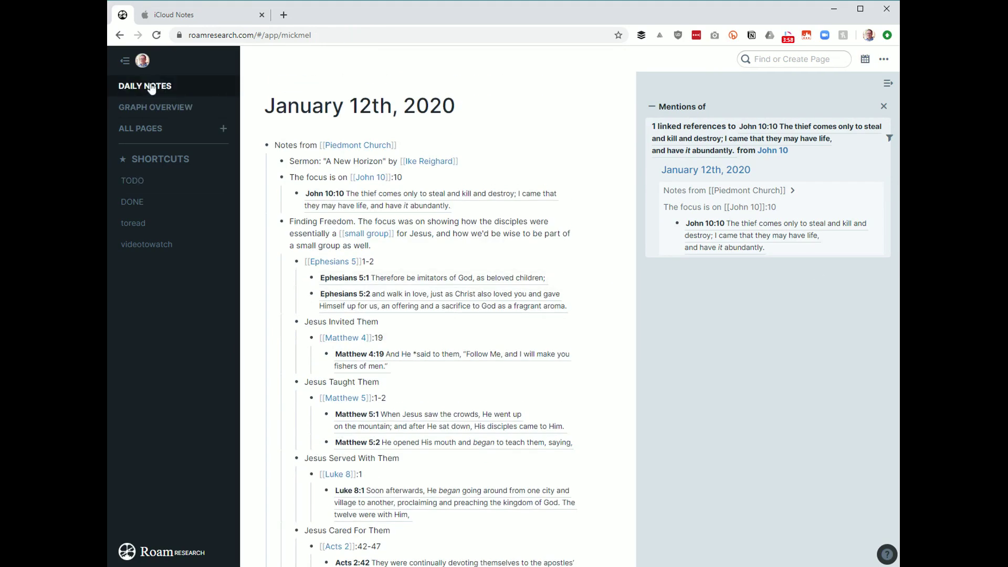
click(366, 178)
click(884, 106)
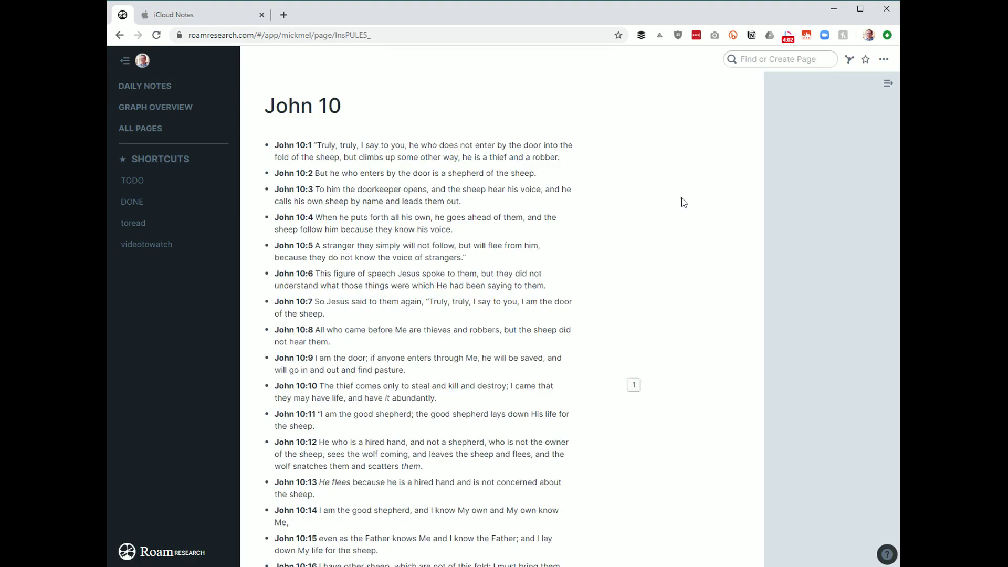
scroll(677, 414, down, 15)
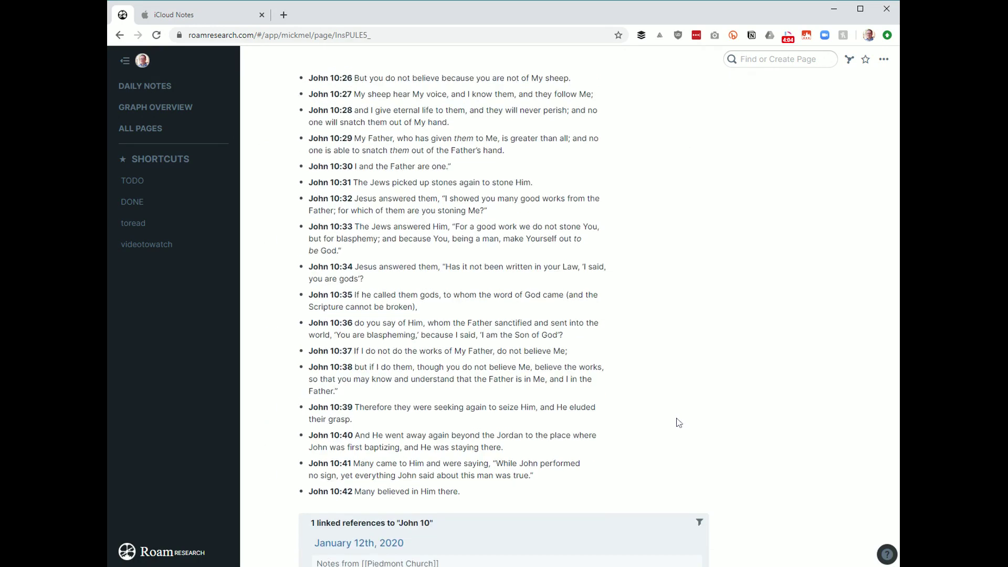
scroll(682, 420, up, 10)
scroll(691, 429, up, 5)
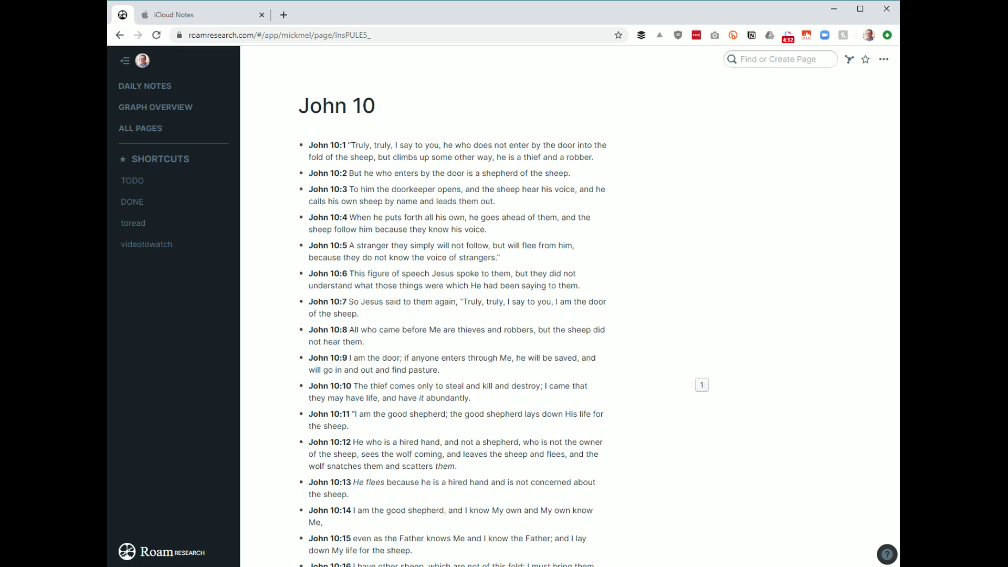
Step: Scroll through the January 12th outline down to the small-groups points citing Proverbs 27:17 and John 13:34–35
click(148, 87)
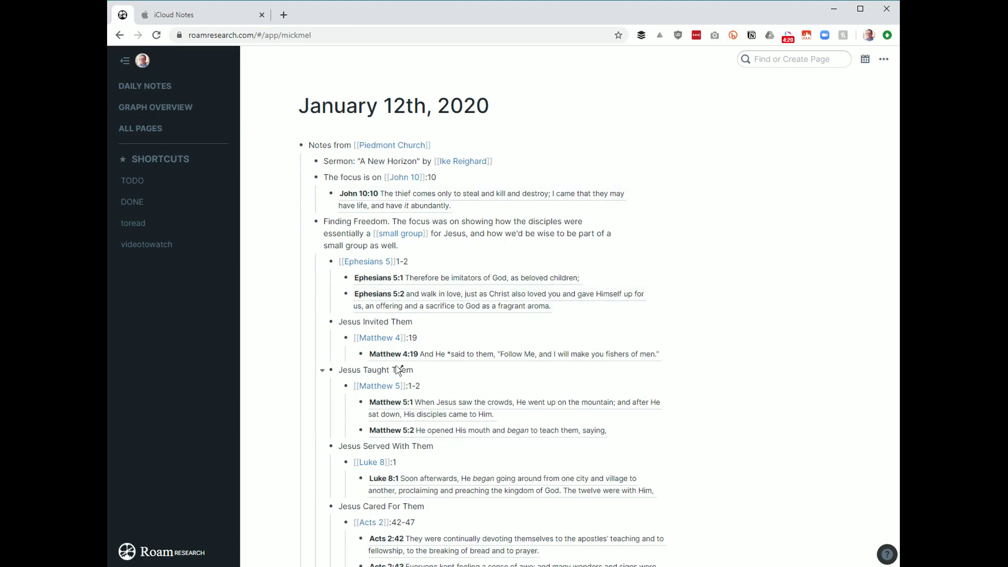
scroll(347, 473, down, 5)
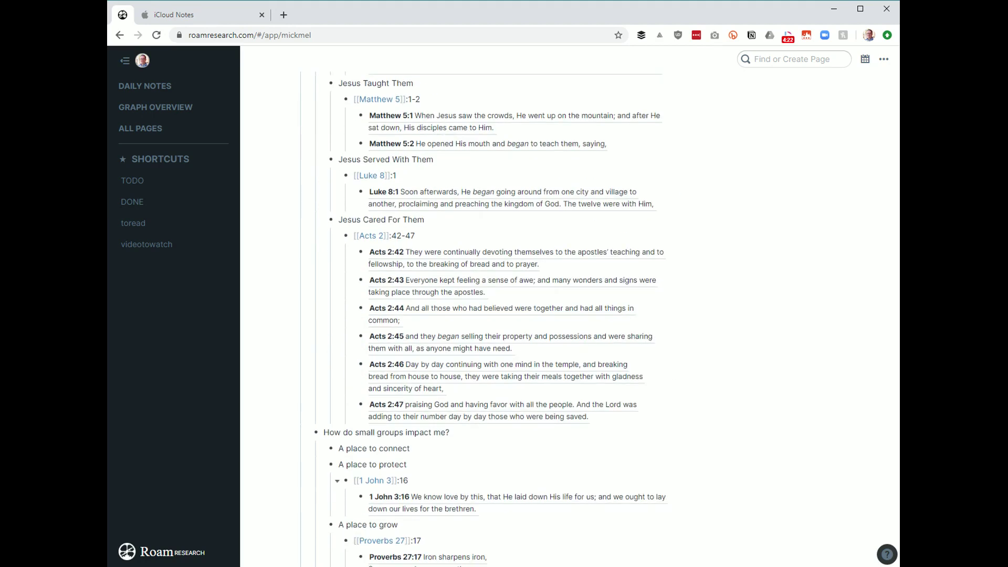
scroll(491, 315, down, 3)
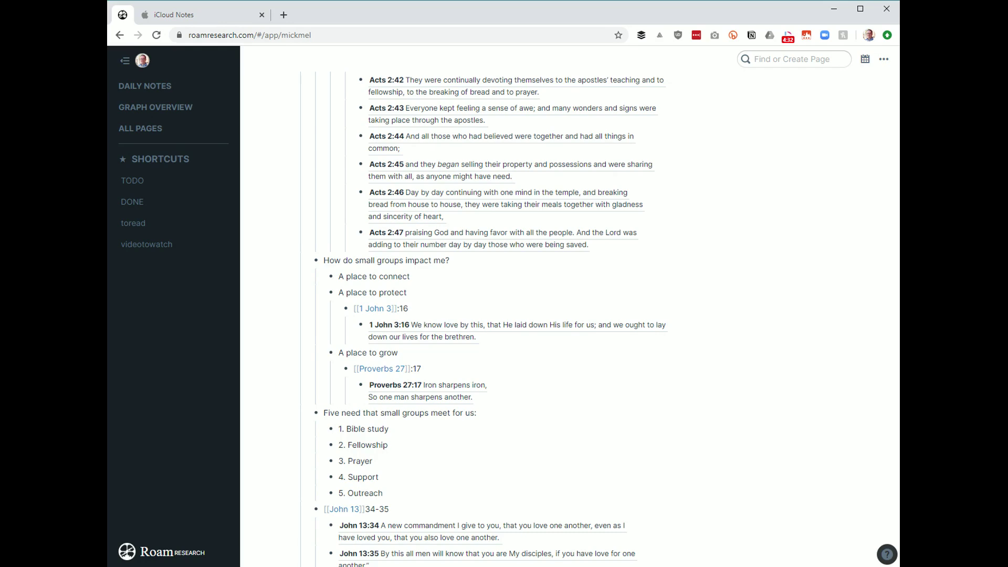
scroll(491, 315, up, 7)
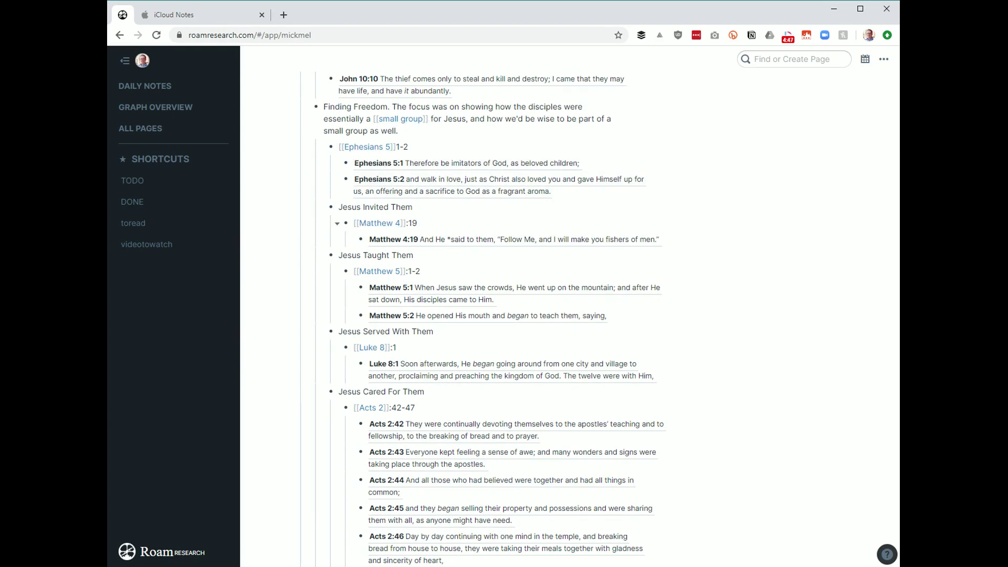
scroll(457, 421, down, 1)
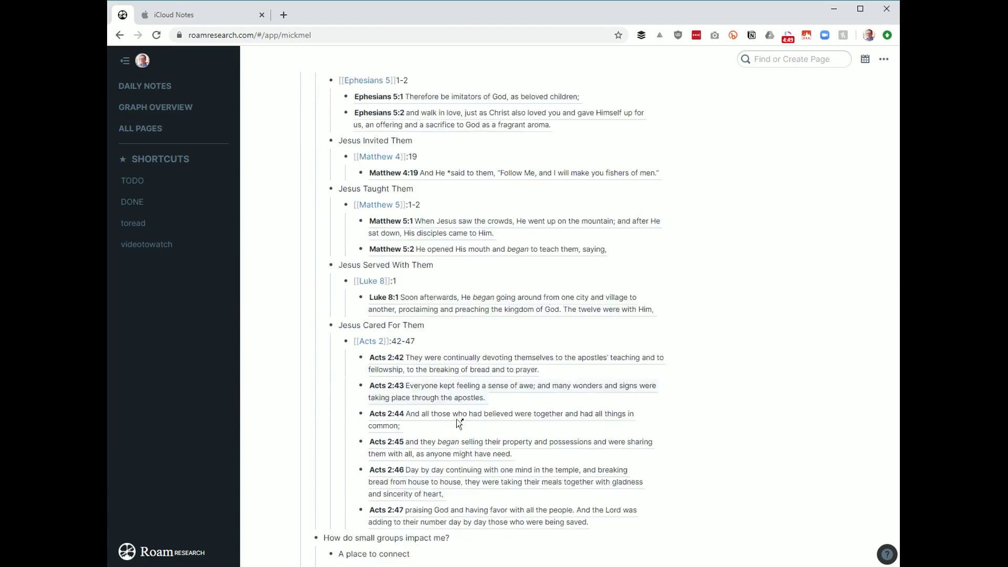
scroll(457, 420, down, 3)
scroll(465, 362, down, 1)
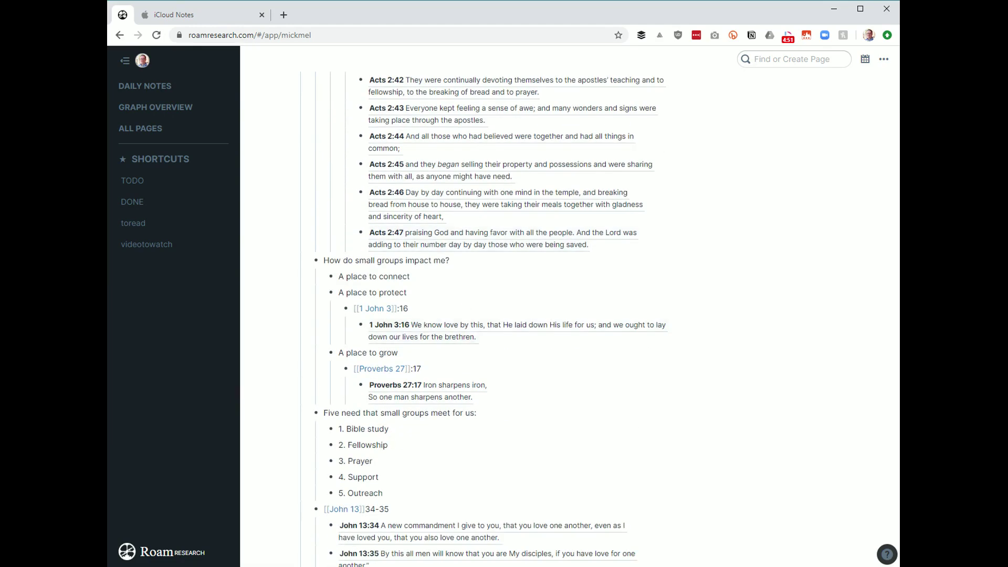
scroll(465, 362, down, 2)
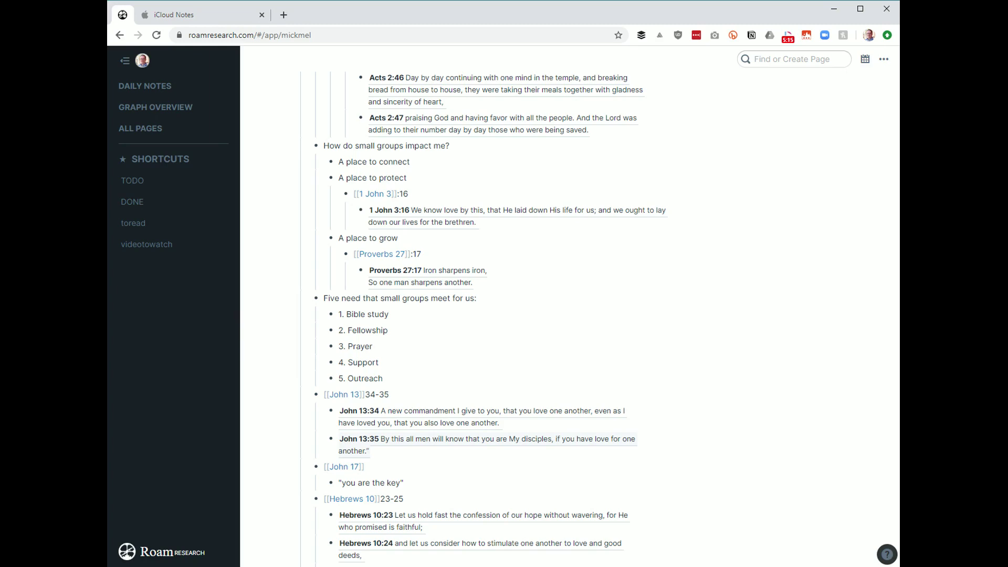
Step: Open Proverbs 27 and show verse 27:17's single mention from the January 12th, 2020 note
click(380, 253)
scroll(380, 254, down, 5)
scroll(683, 262, down, 3)
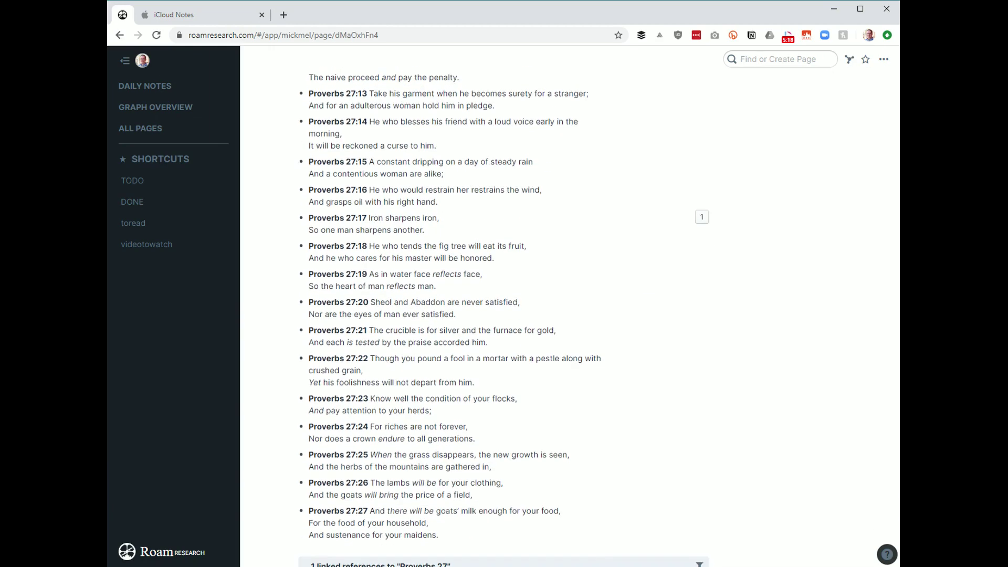
click(702, 217)
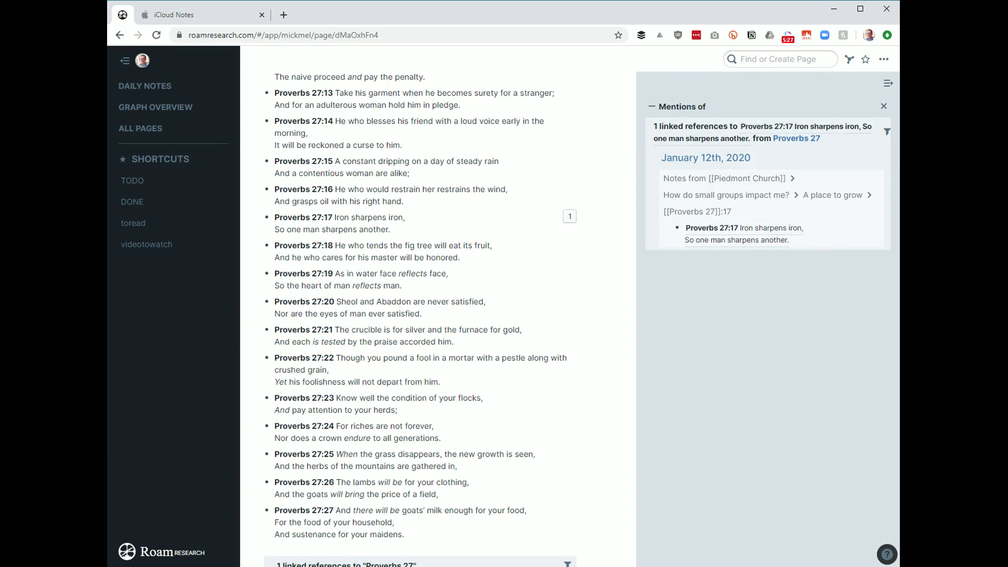
scroll(604, 405, up, 8)
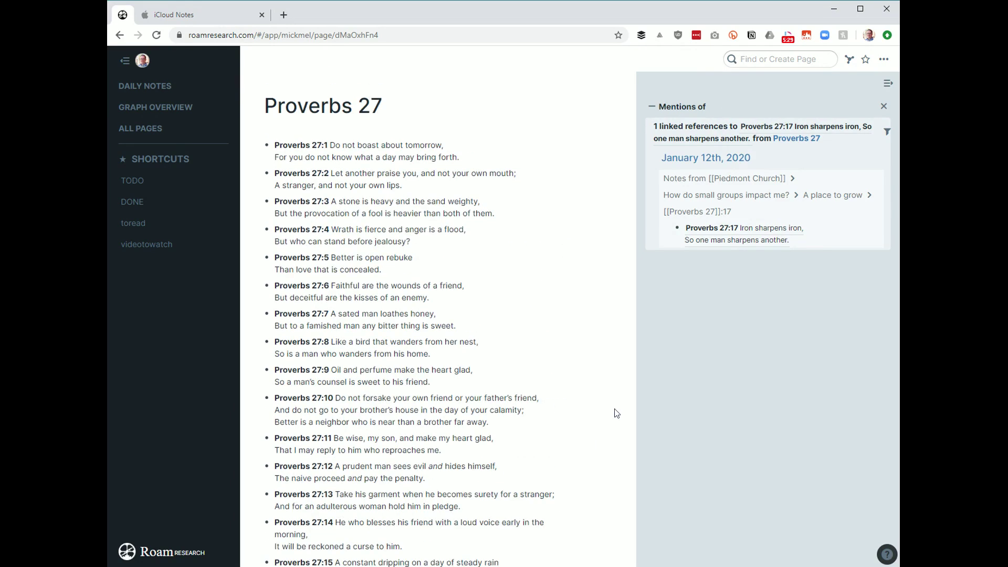